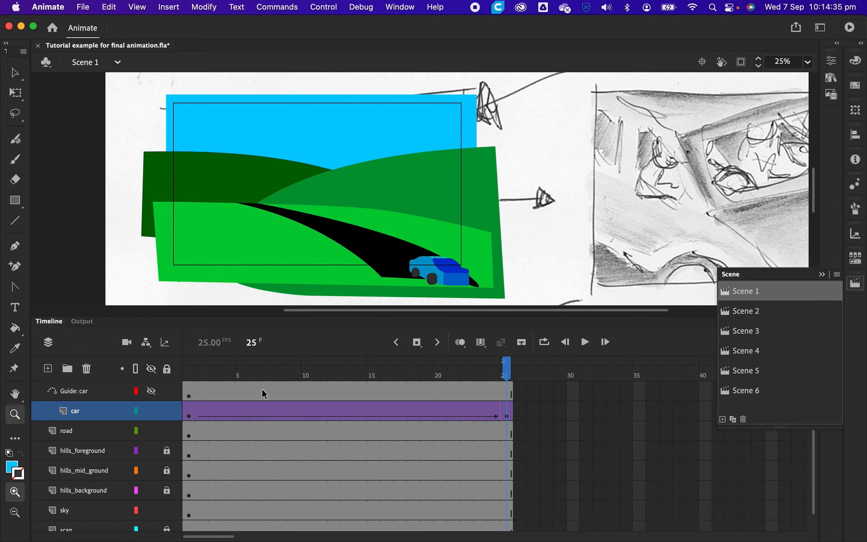
key("Return")
mouse_move(507, 368)
left_mouse_down()
mouse_move(193, 359)
mouse_move(507, 371)
left_mouse_up()
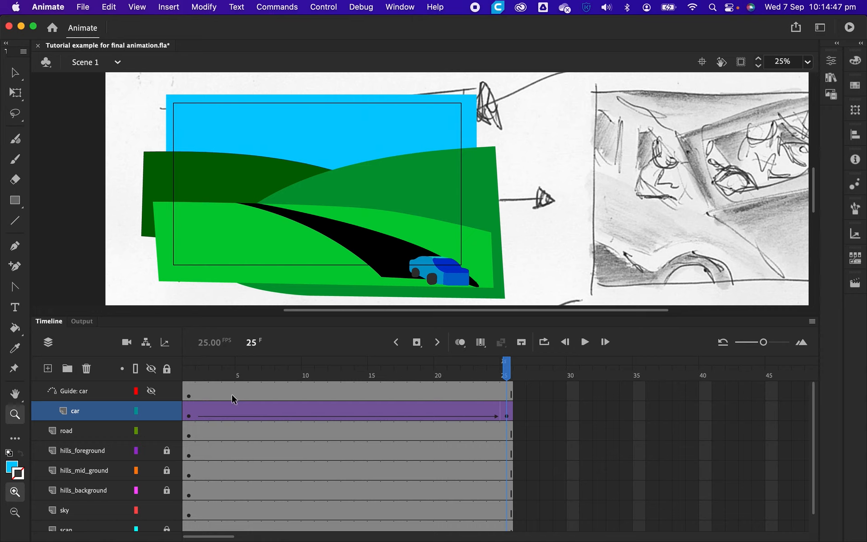
Add a new layer directly above the car's guide layer and name it "title"
left_click(66, 394)
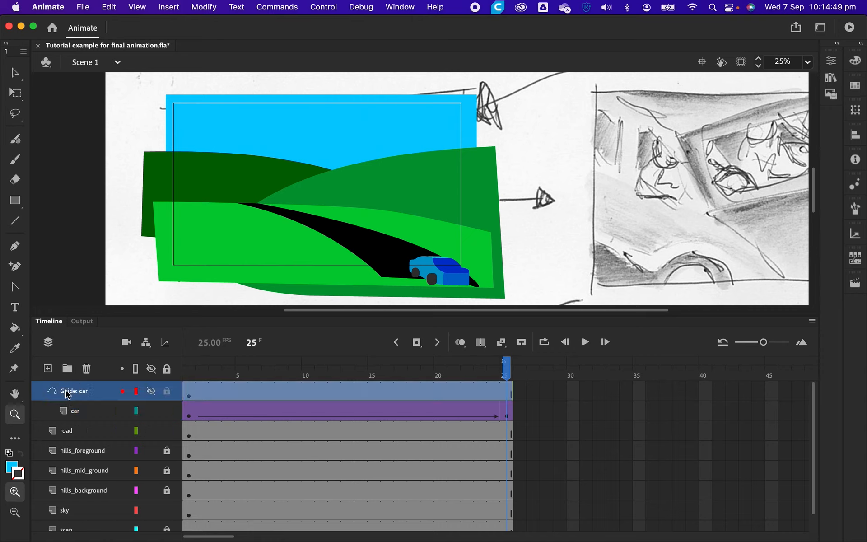
left_click(48, 369)
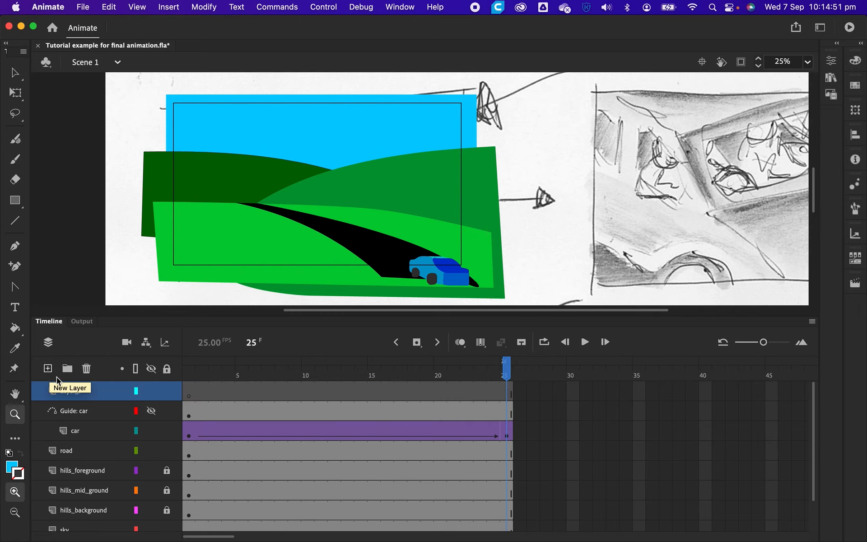
double_click(78, 392)
type("title")
key("Return")
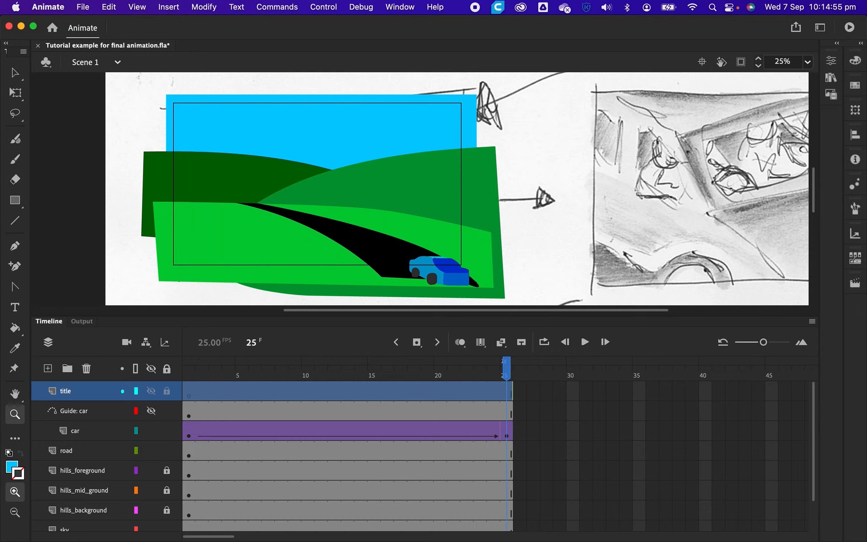
Add a wide text box on the light green foreground hill, left of the car, reading "CLOSE CALL"
left_click(14, 307)
left_click(188, 226)
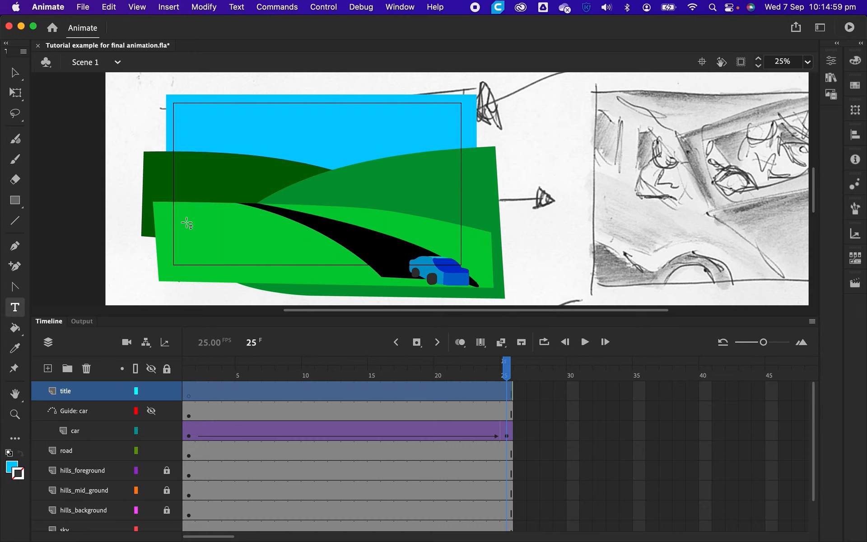
left_click_drag(184, 217, 339, 253)
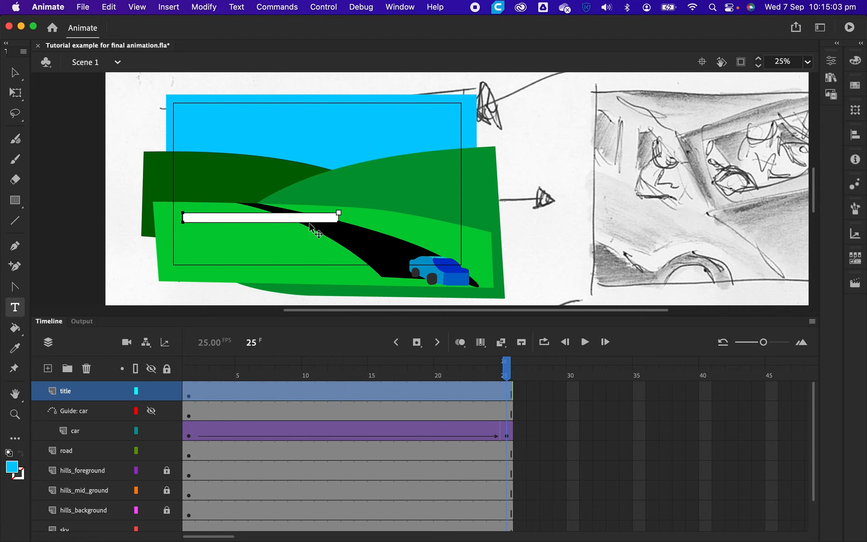
type("CLOSE CALL")
Set all of the "CLOSE CALL" text to 100 pt with a white fill
key("super+a")
left_click(831, 62)
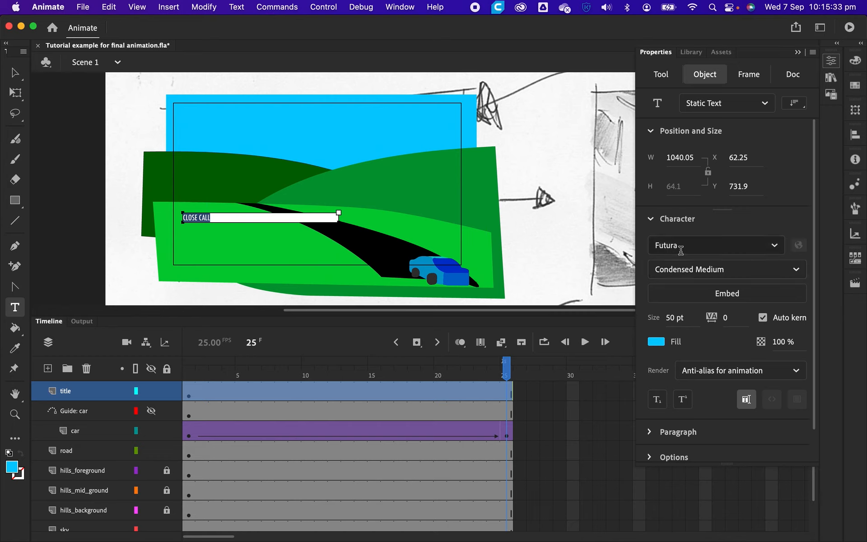
left_click(674, 319)
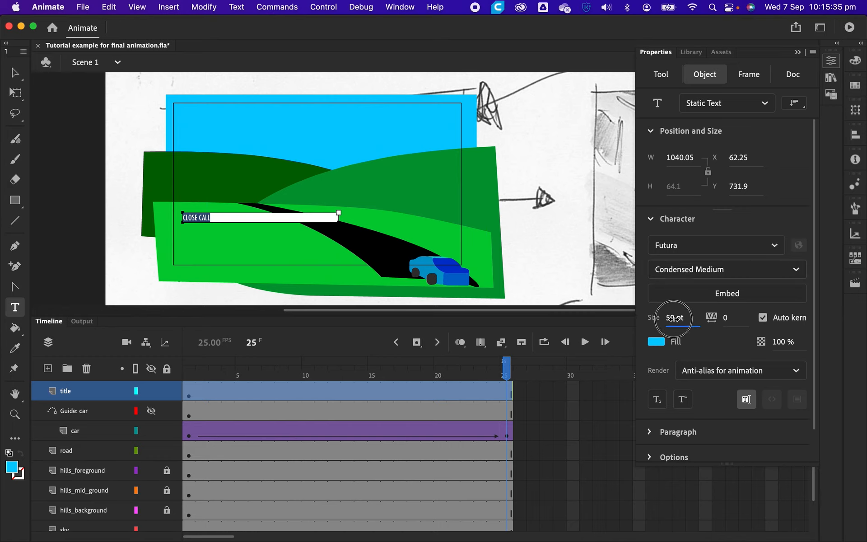
type("100PT")
key("Return")
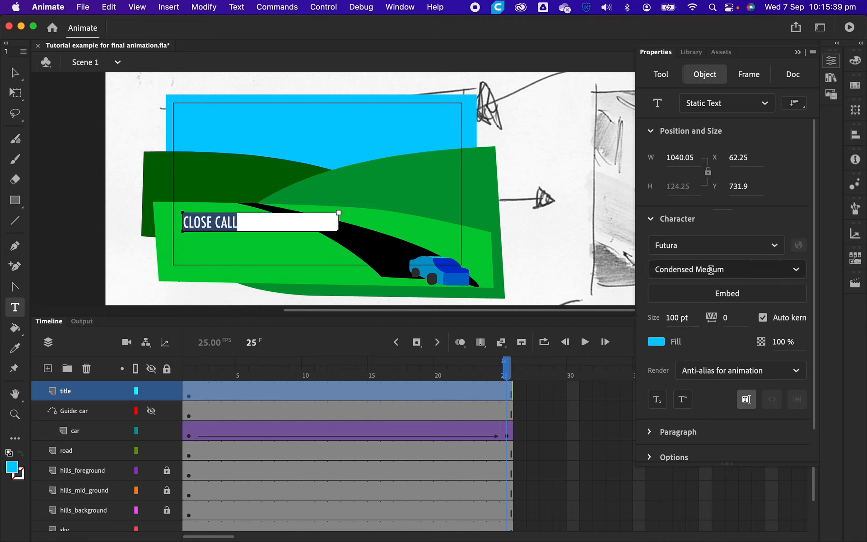
left_click(657, 343)
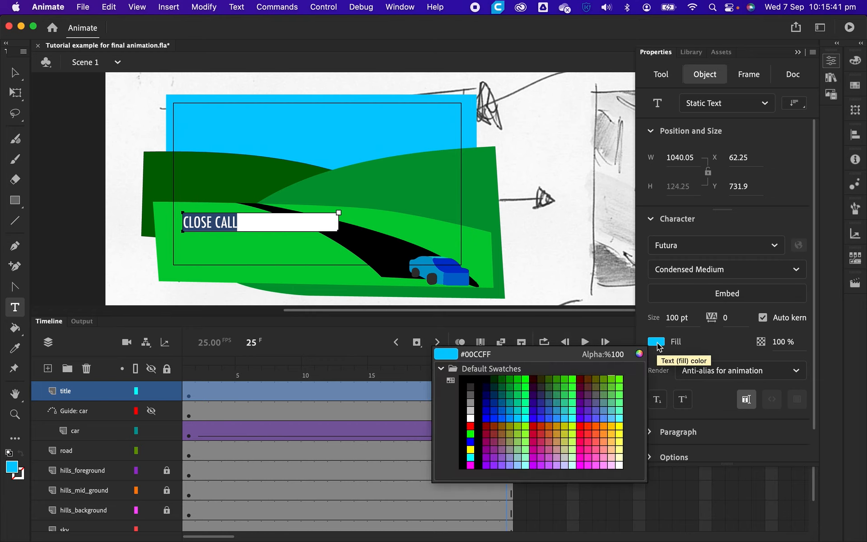
left_click(470, 419)
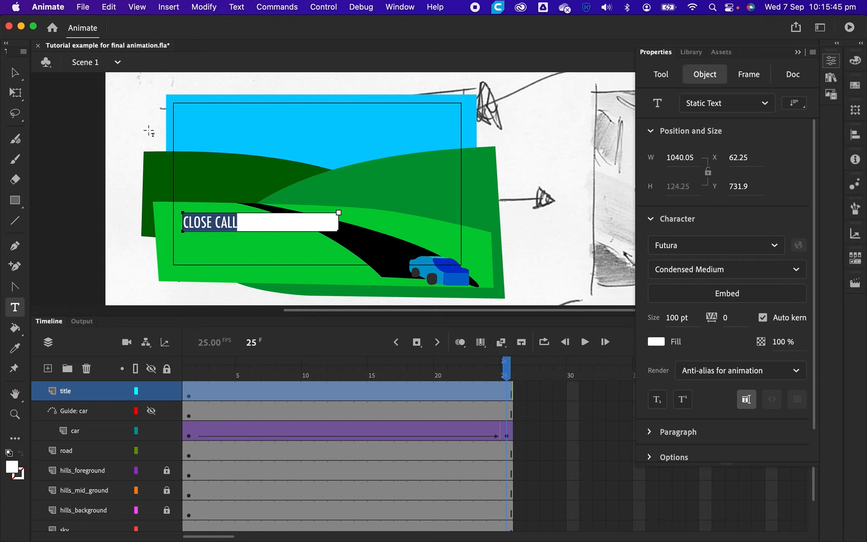
Increase the "CLOSE CALL" text size to 150 pt
left_click(675, 318)
left_click(676, 317)
key("BackSpace")
type("5")
key("Return")
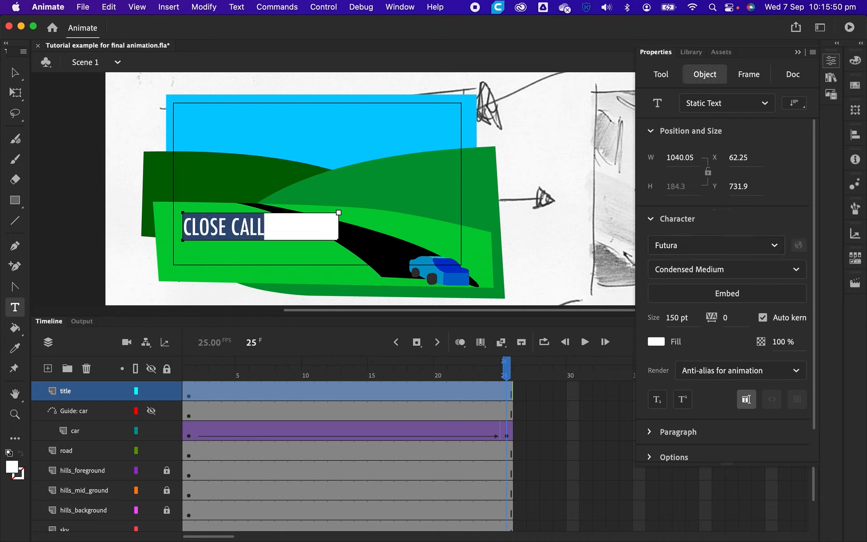
Position the "CLOSE CALL" text in the lower-left corner of the stage frame, leaving a small margin to the frame's edges
left_click(15, 73)
left_click_drag(239, 223, 246, 245)
key("shift+Up")
key("shift+Up")
key("shift+Up")
key("shift+Up")
key("shift+Up")
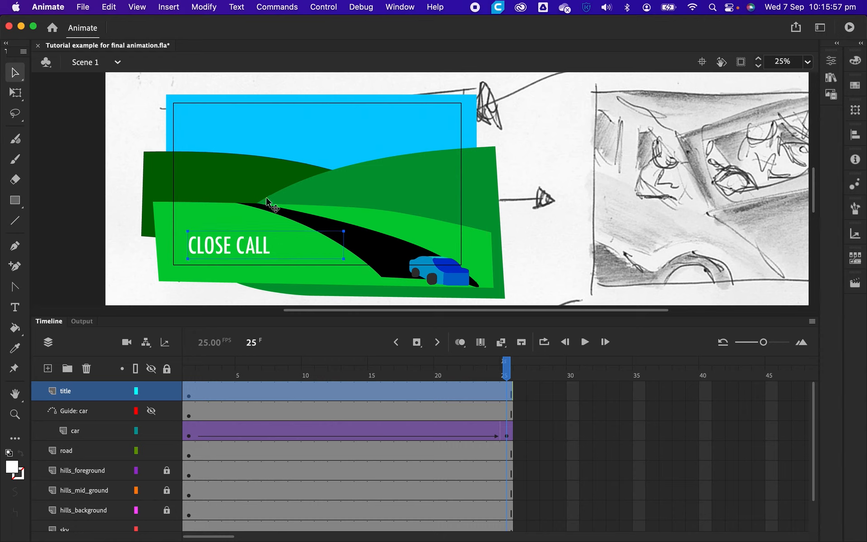
key("shift+Up")
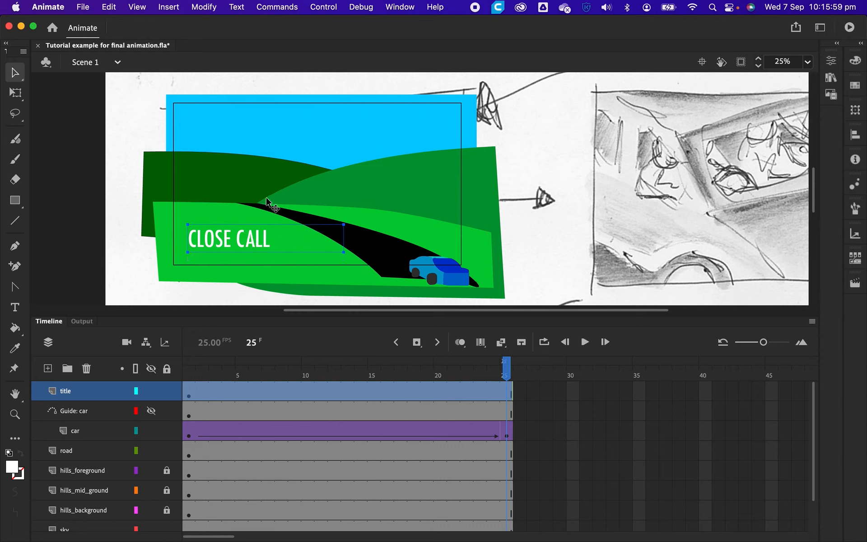
key("Left")
key("Left")
key("Left")
key("Left")
key("Left")
key("shift+Down")
key("Right")
key("Left")
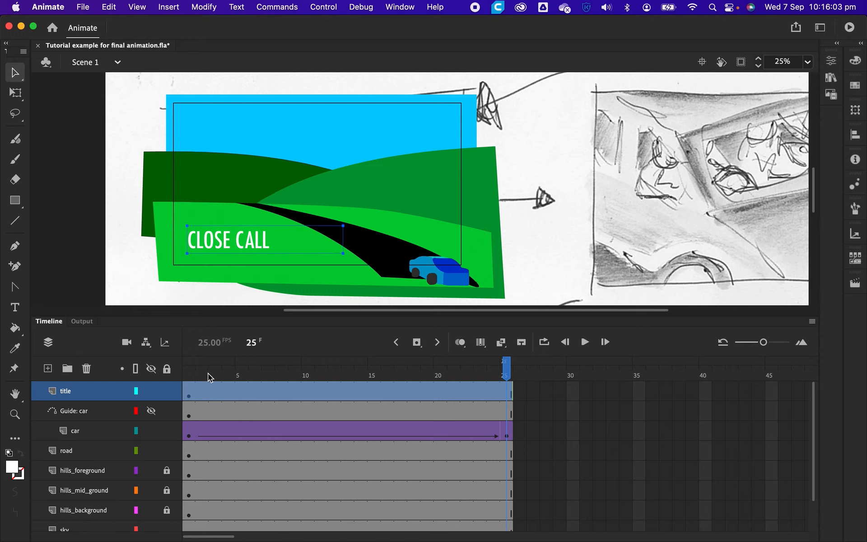
Convert the "CLOSE CALL" text at frame 1 into a Graphic symbol named "SCENE 1: TITLE"
left_click(188, 394)
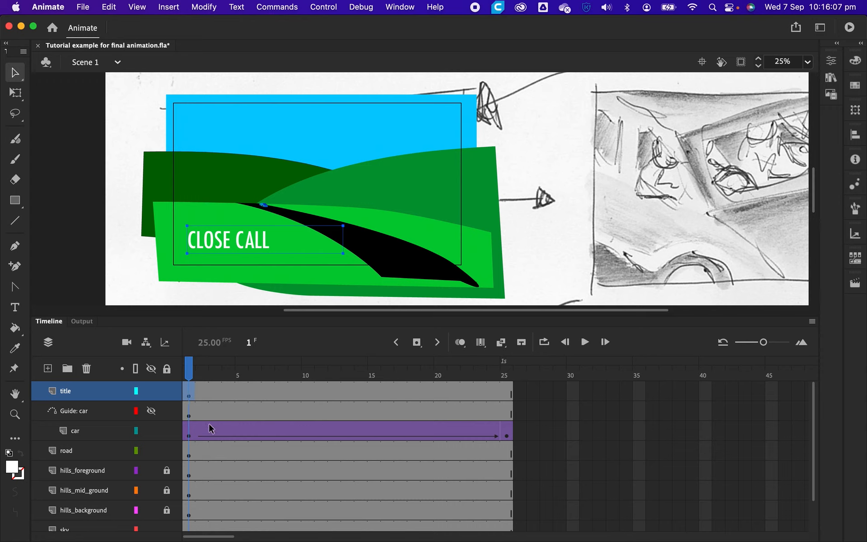
right_click(227, 240)
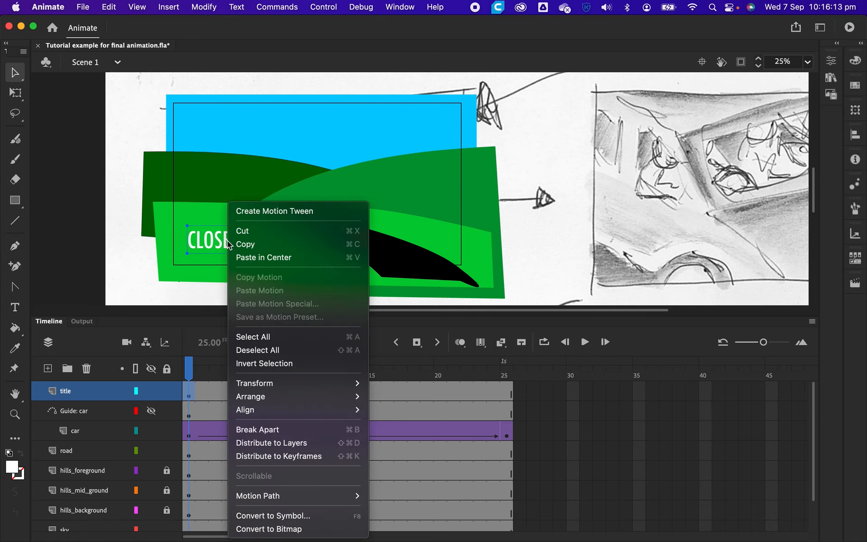
left_click(298, 516)
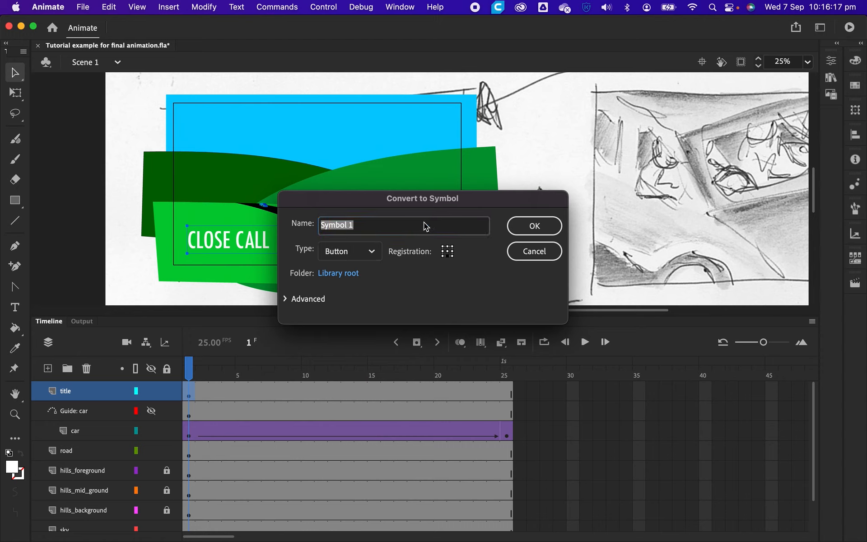
type("SCENE 1")
type("TITLE")
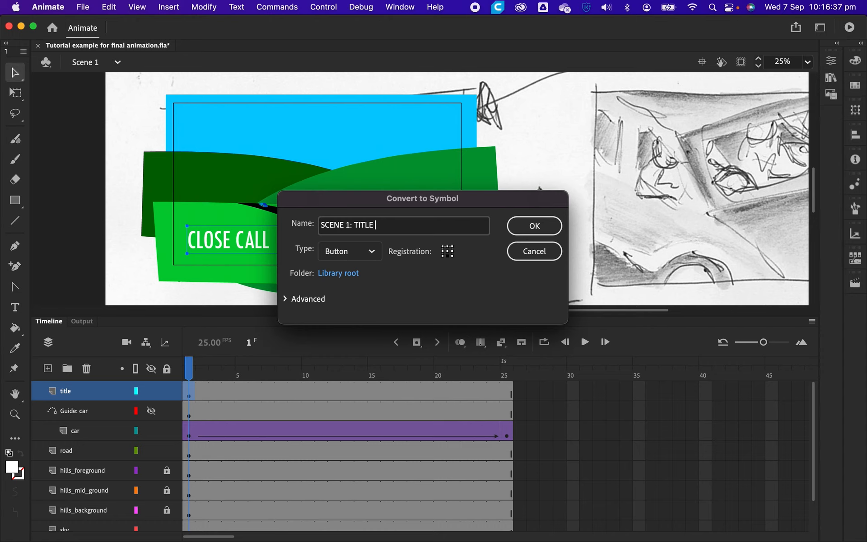
left_click(371, 253)
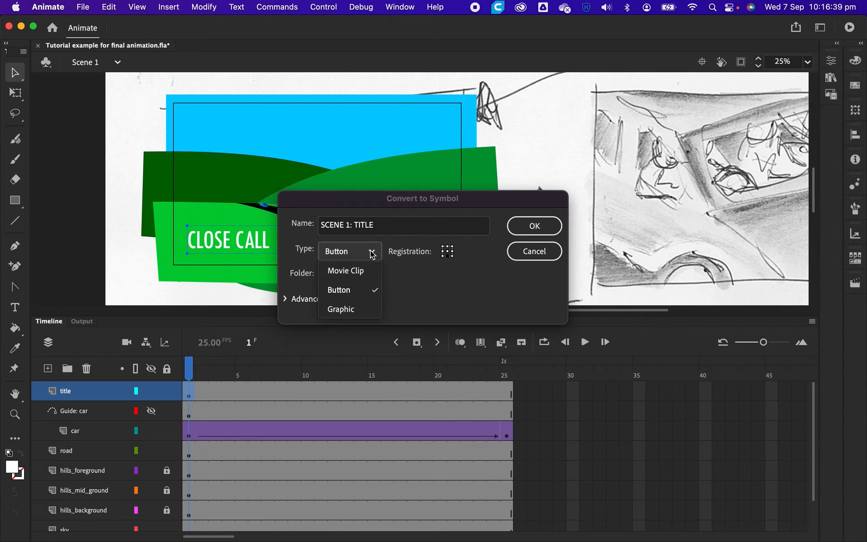
left_click(351, 309)
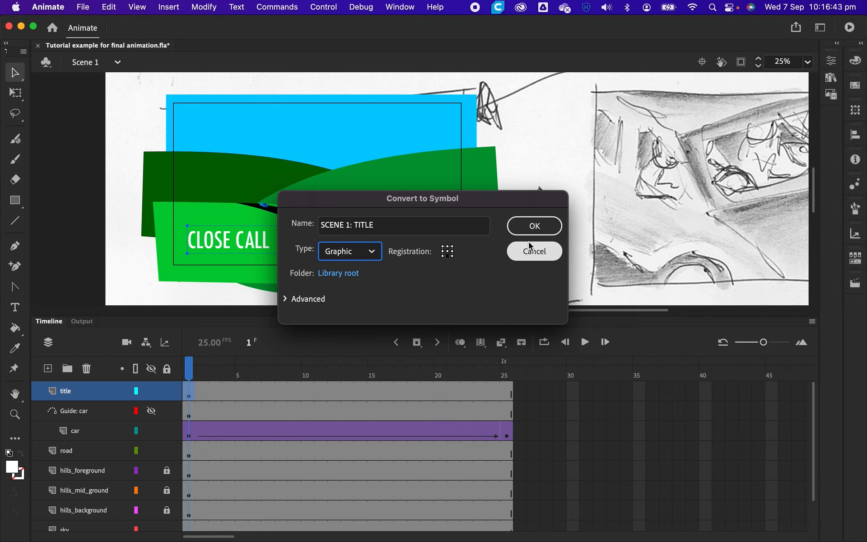
left_click(534, 227)
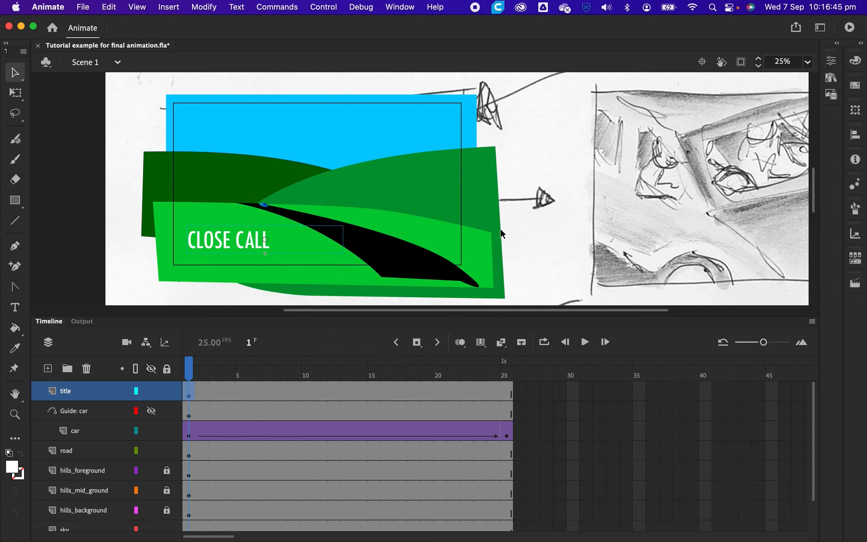
Create a classic tween on the title layer and insert a keyframe at frame 15
right_click(189, 396)
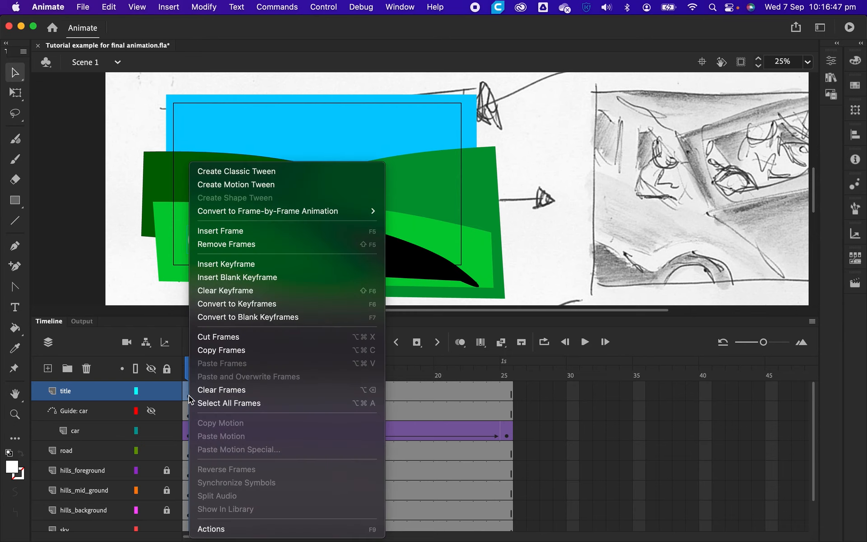
left_click(253, 172)
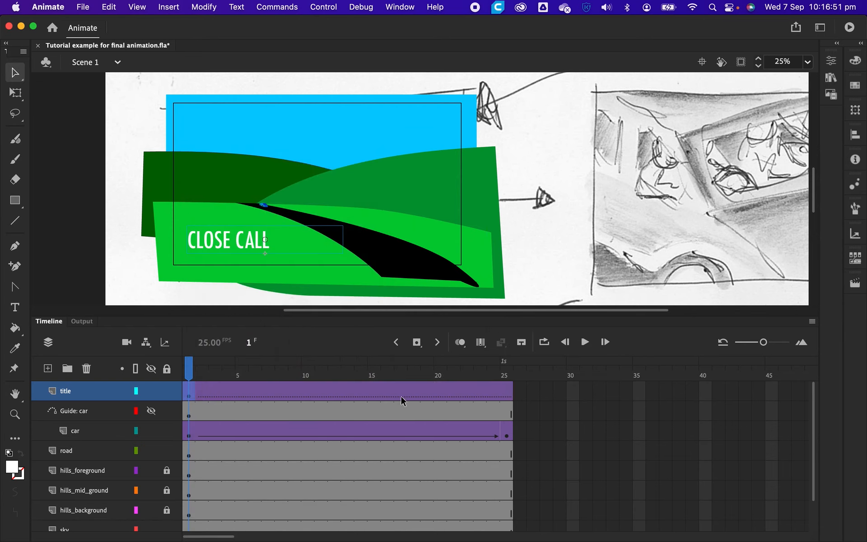
left_click(370, 392)
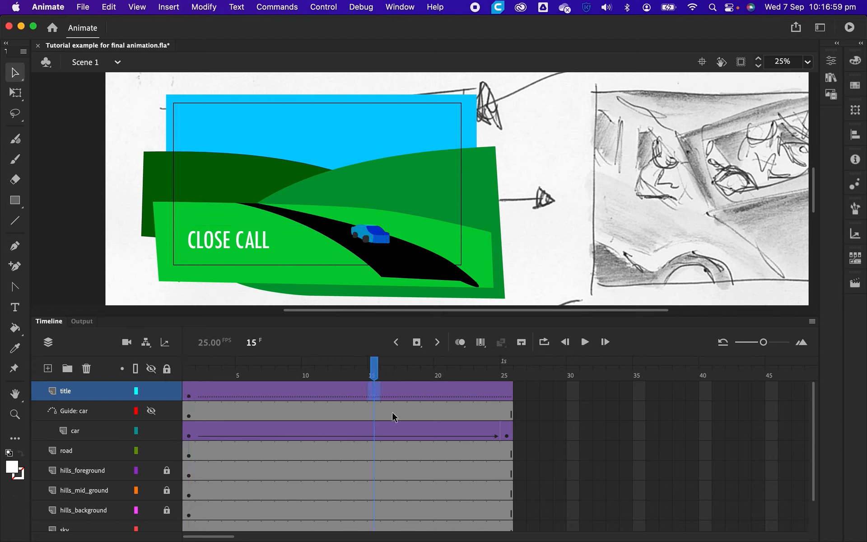
key("F6")
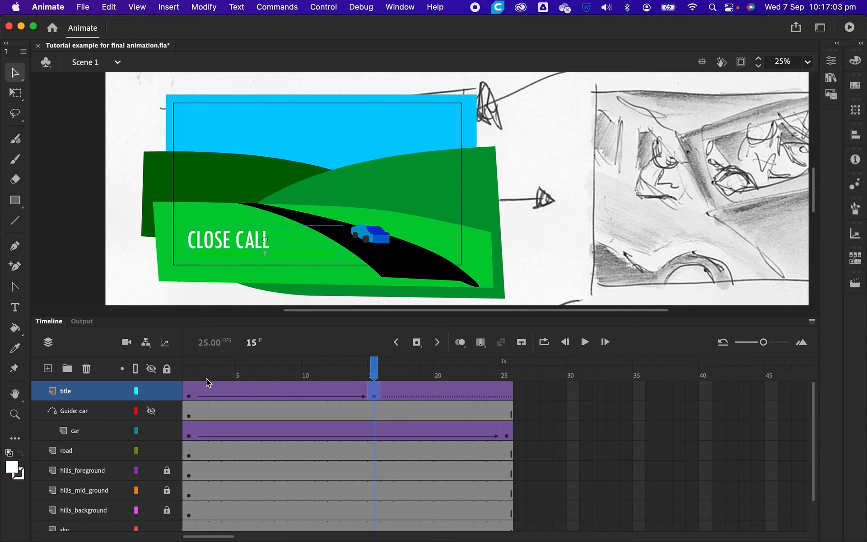
At frame 1, shift the title symbol horizontally left until its text nearly touches the stage frame's left edge
left_click(188, 392)
left_click_drag(263, 245, 175, 244)
key("super+z")
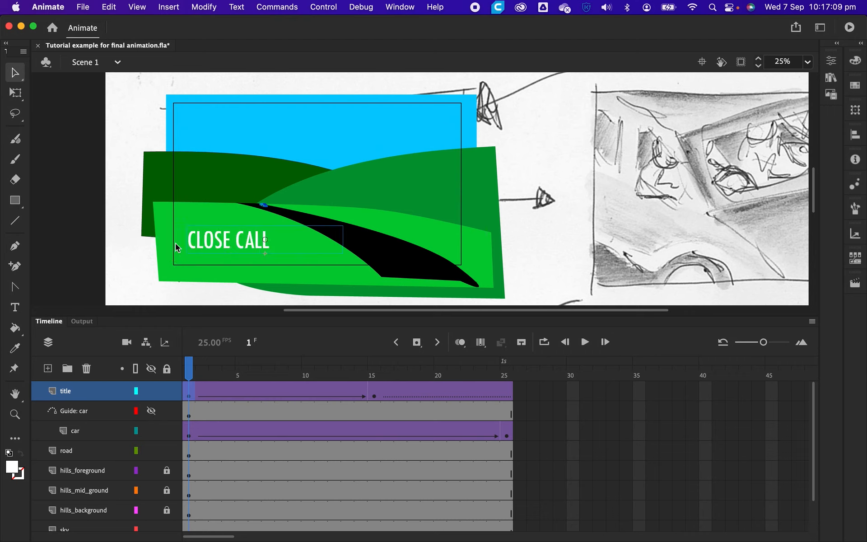
key("Left")
key("Left")
key("Left")
key("Left")
key("Left")
key("Left")
key("Left")
key("Left")
key("Left")
key("Left")
key("Left")
key("Left")
key("Left")
key("Left")
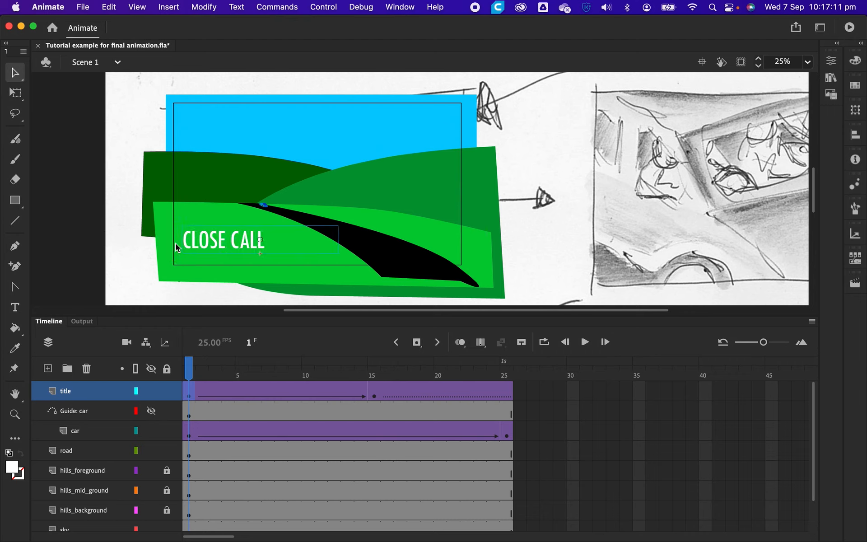
key("Left")
key("Left")
key("Left")
key("Left")
key("Left")
key("Left")
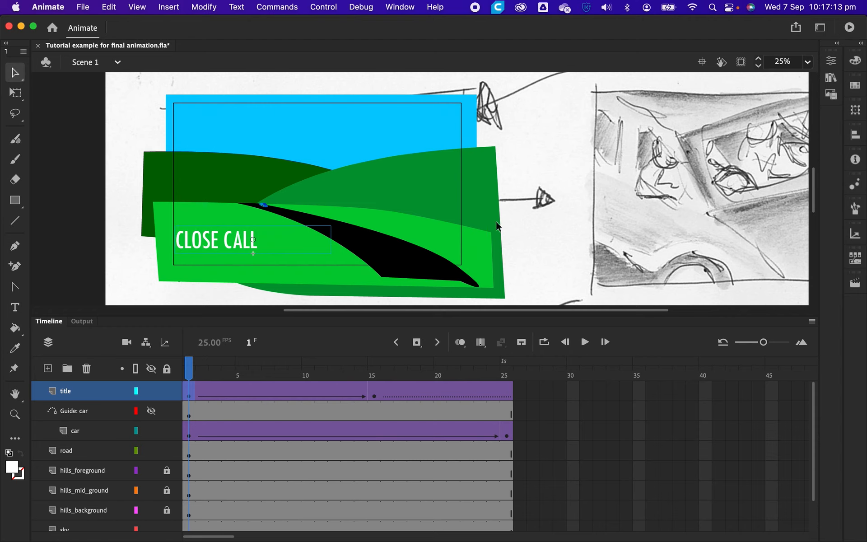
Apply an Alpha color effect of 0% to the title symbol at frame 1
left_click(832, 62)
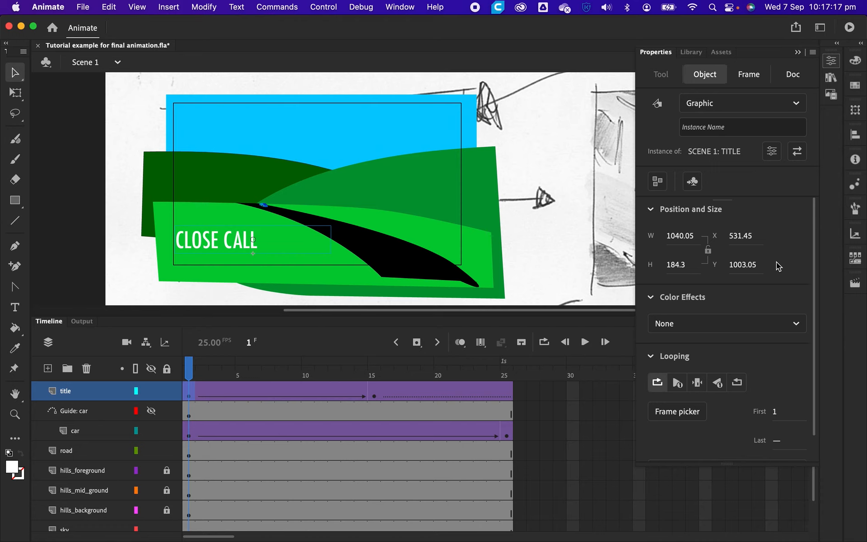
left_click(797, 324)
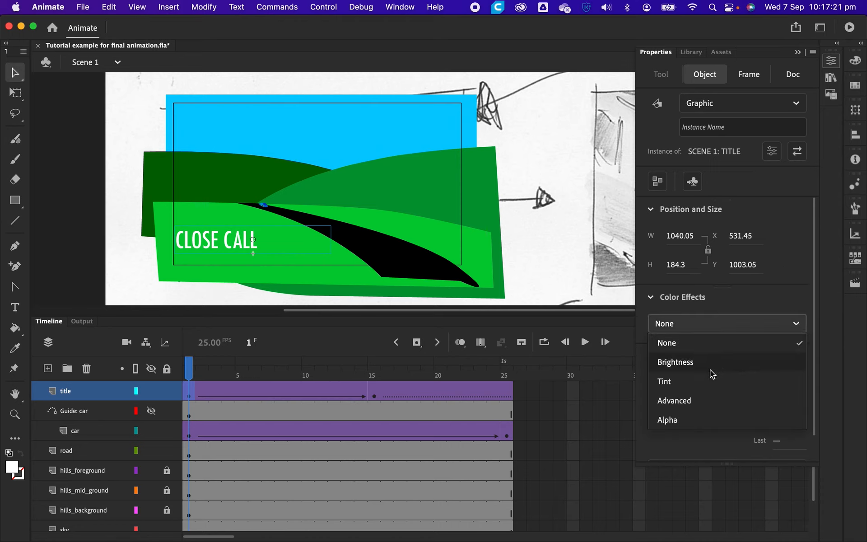
left_click(695, 420)
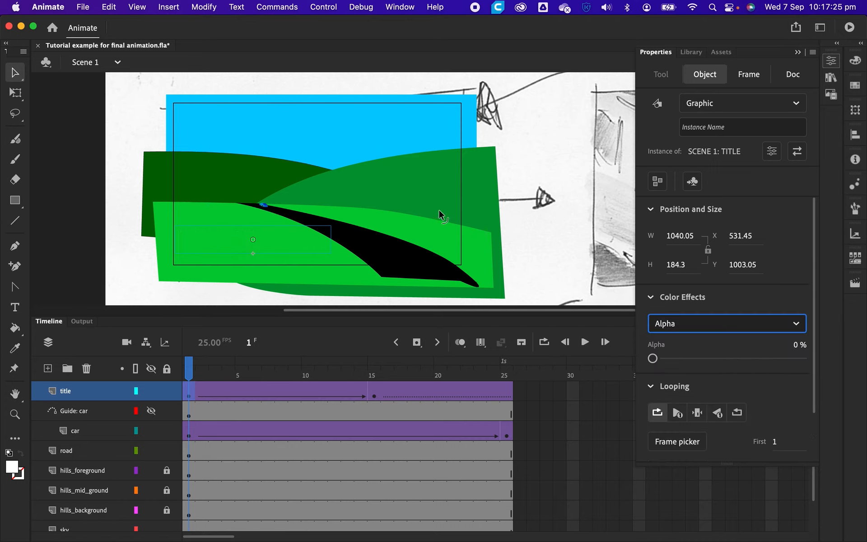
key("Return")
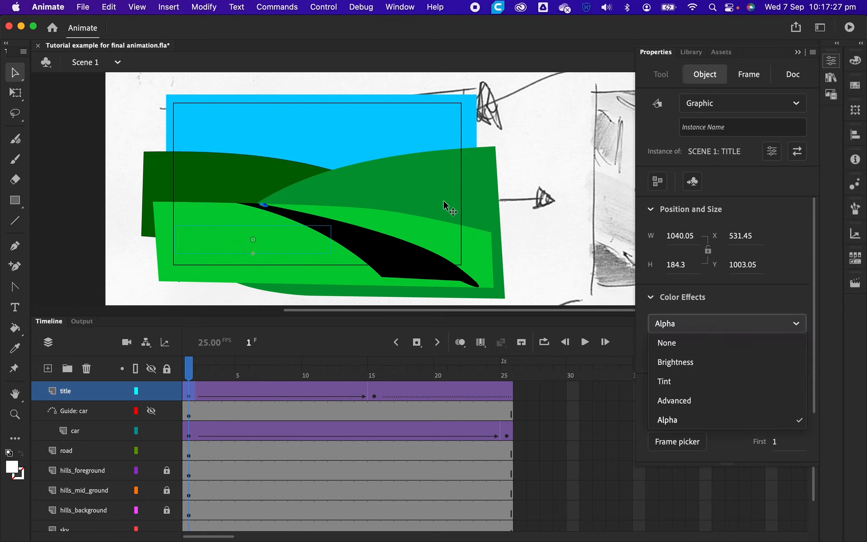
key("Escape")
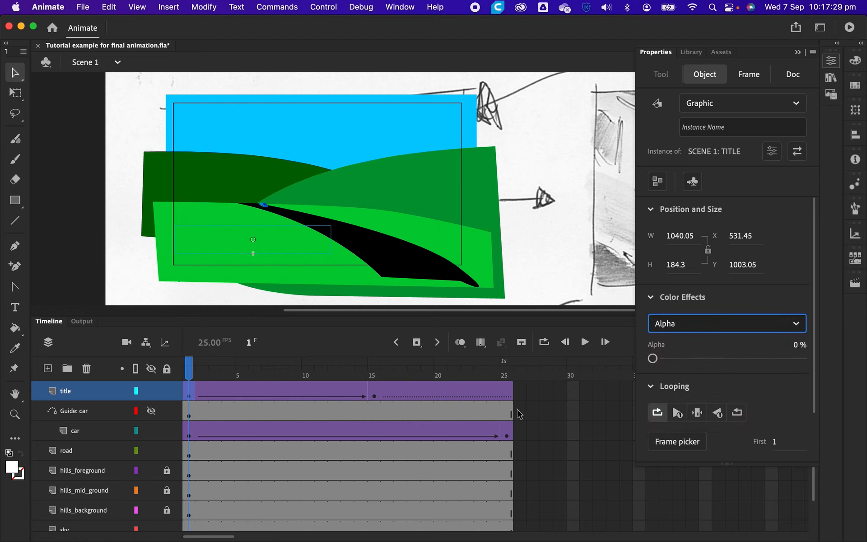
Play back Scene 1 from the first frame to check the title and car animation
left_click(468, 389)
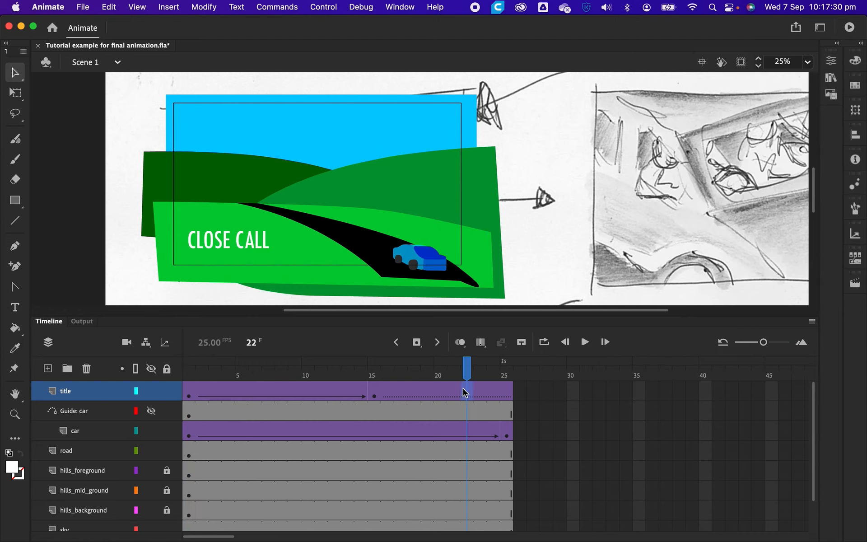
left_click(193, 371)
key("Return")
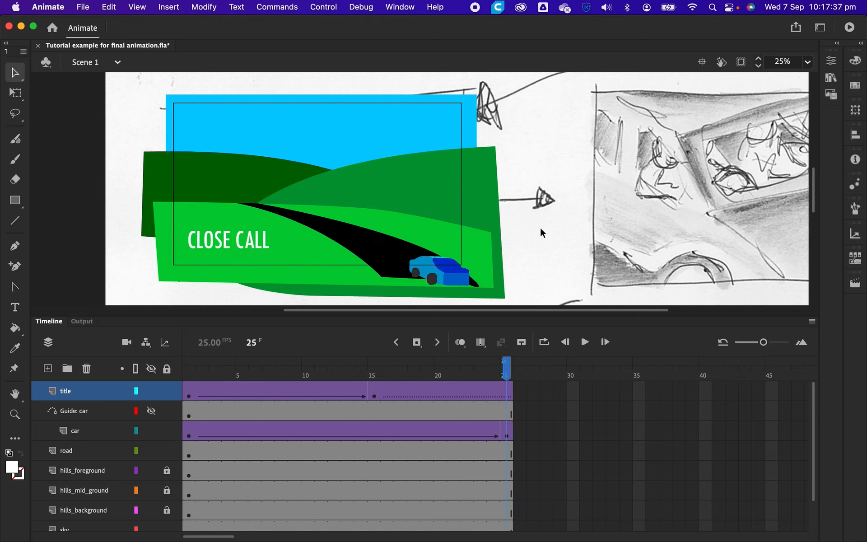
View the storyboard scan in Scene 2 and return to frame 15 of the title layer in Scene 1
left_click(858, 285)
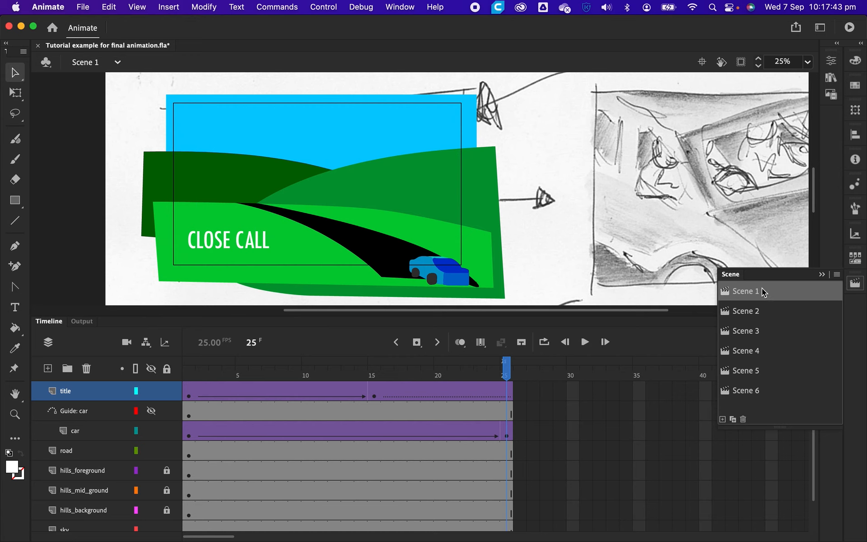
left_click(751, 315)
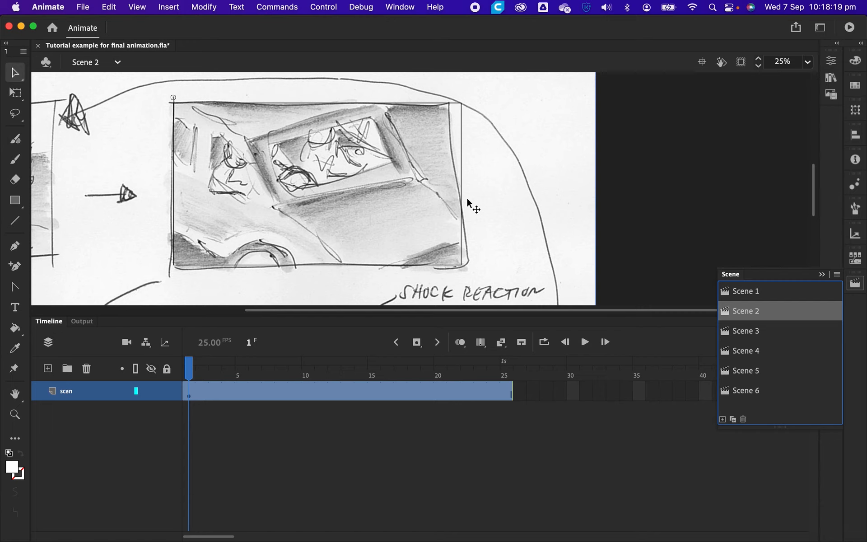
left_click(729, 293)
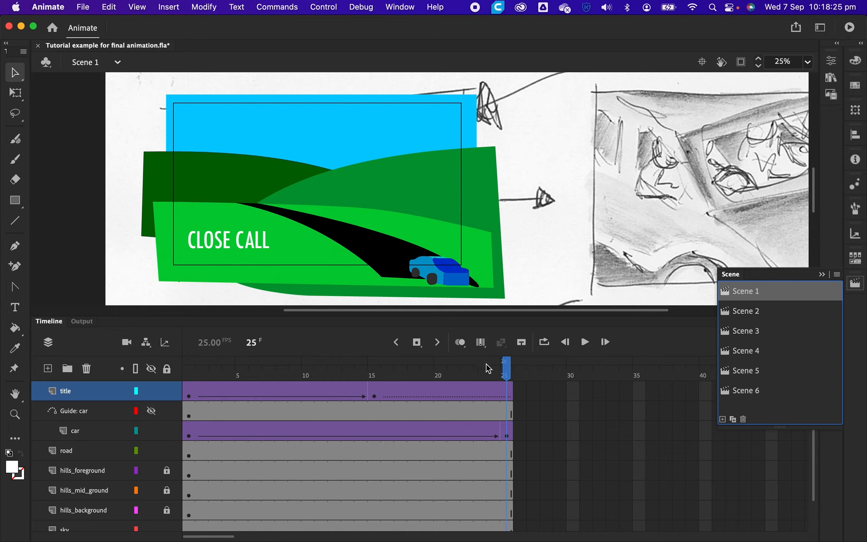
left_click(375, 389)
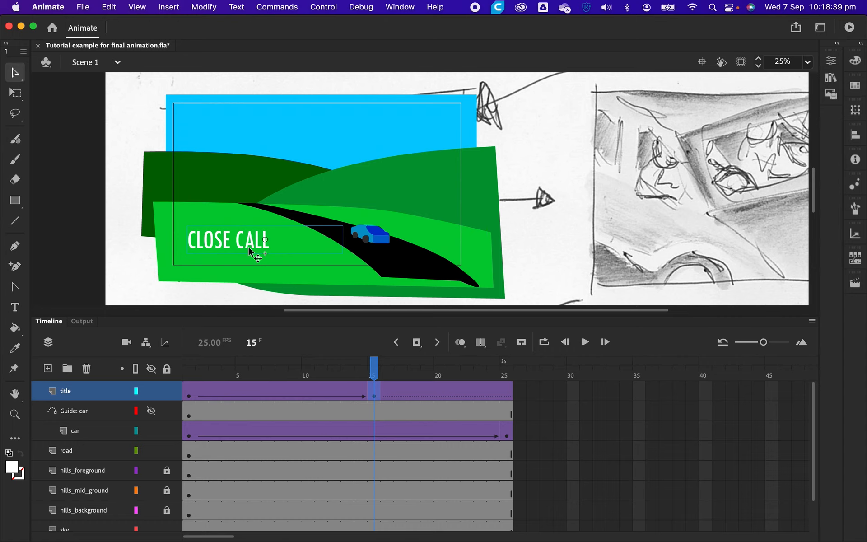
Test the movie to watch its scenes play in sequence, and close the preview window
left_click(856, 284)
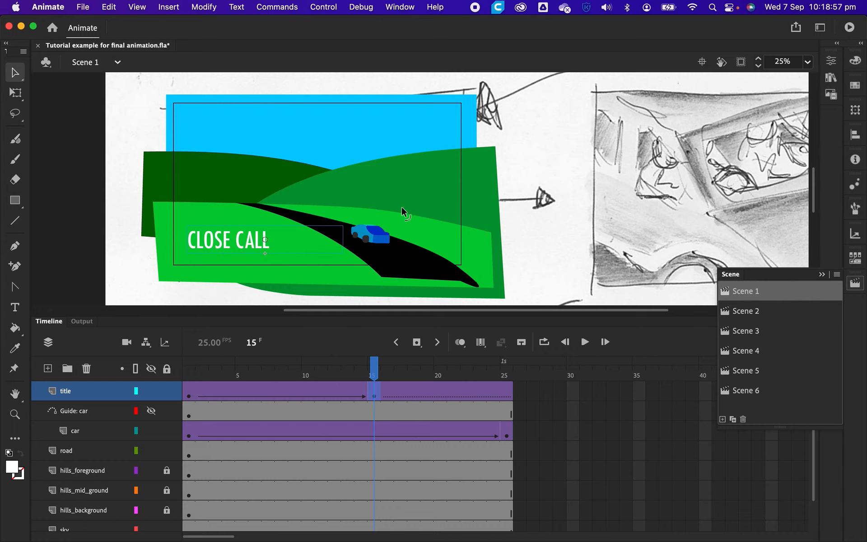
left_click(323, 7)
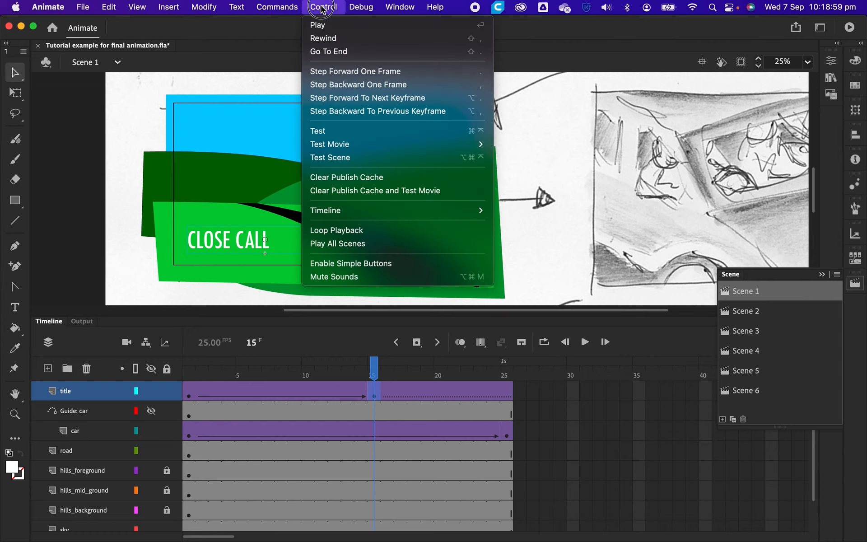
left_click(319, 130)
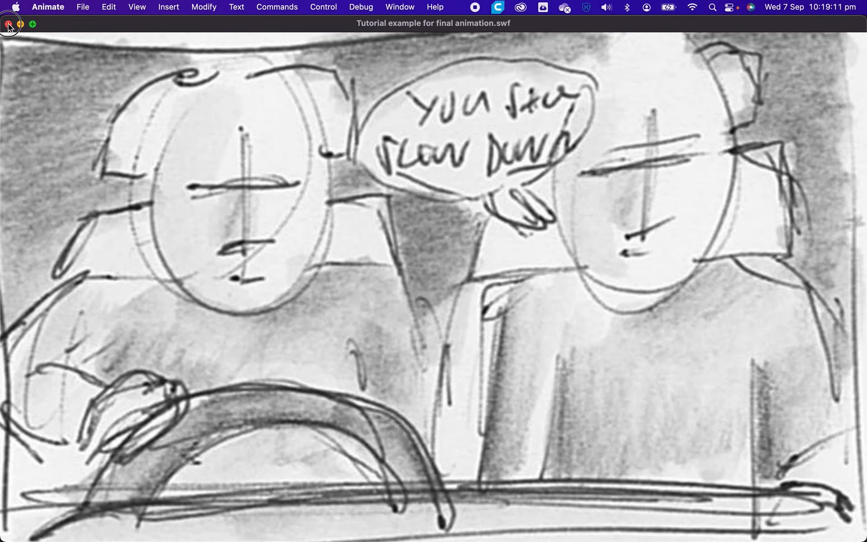
left_click(8, 24)
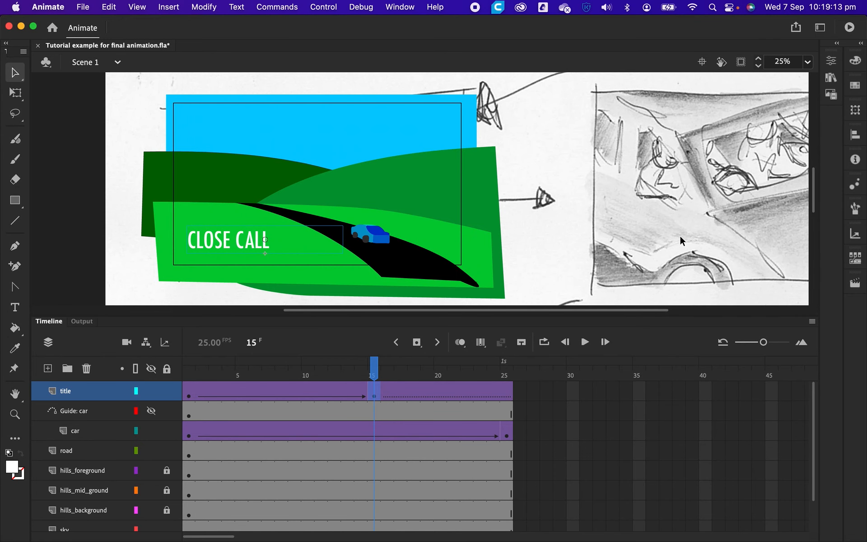